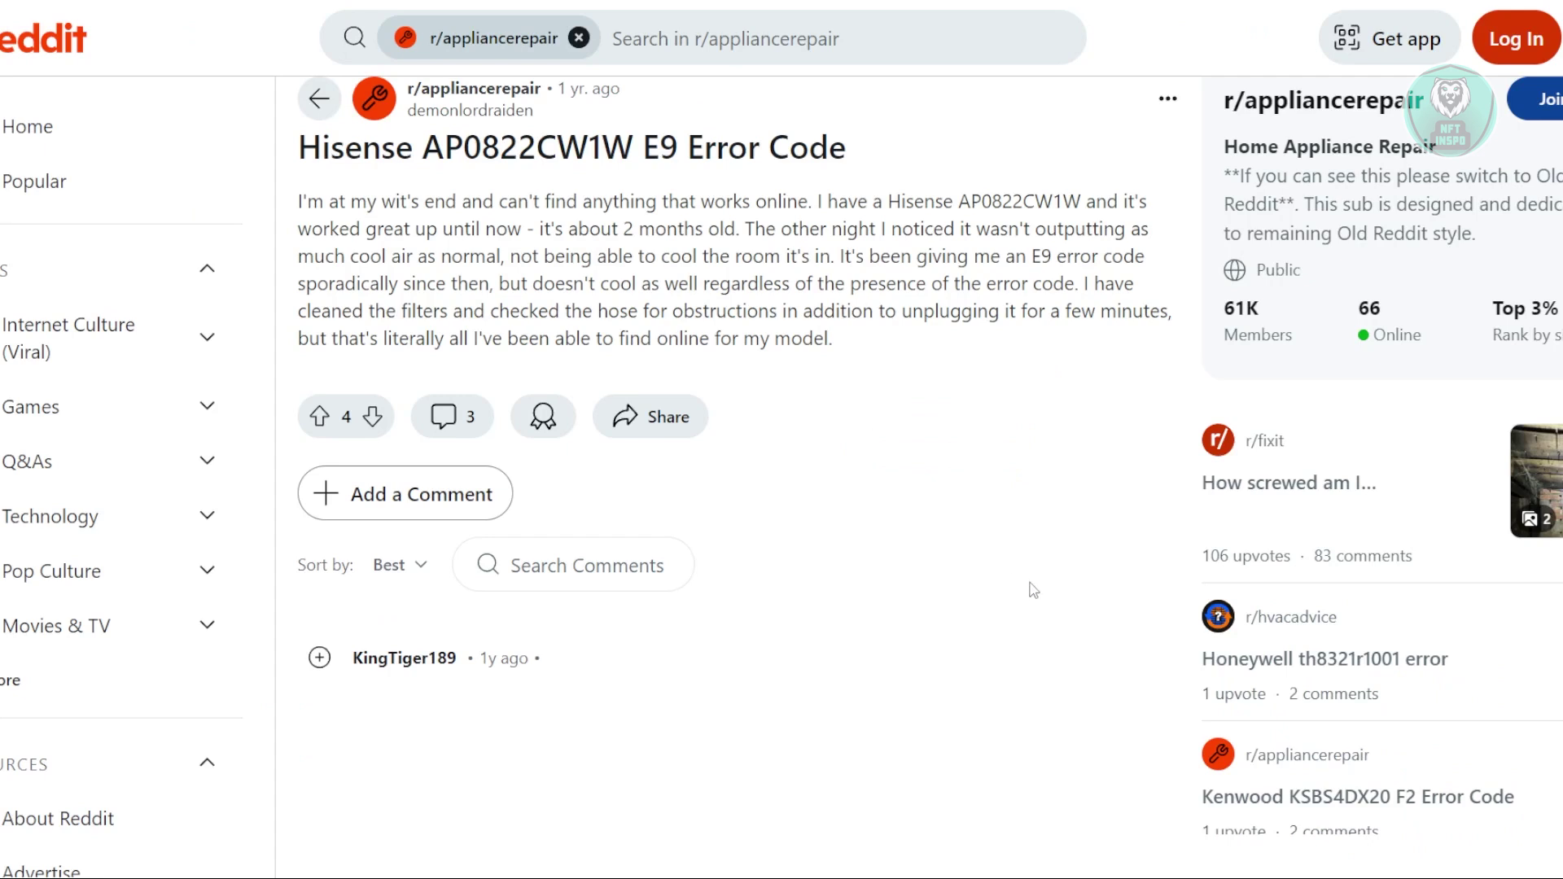
pyautogui.scroll(1, 1002, 583)
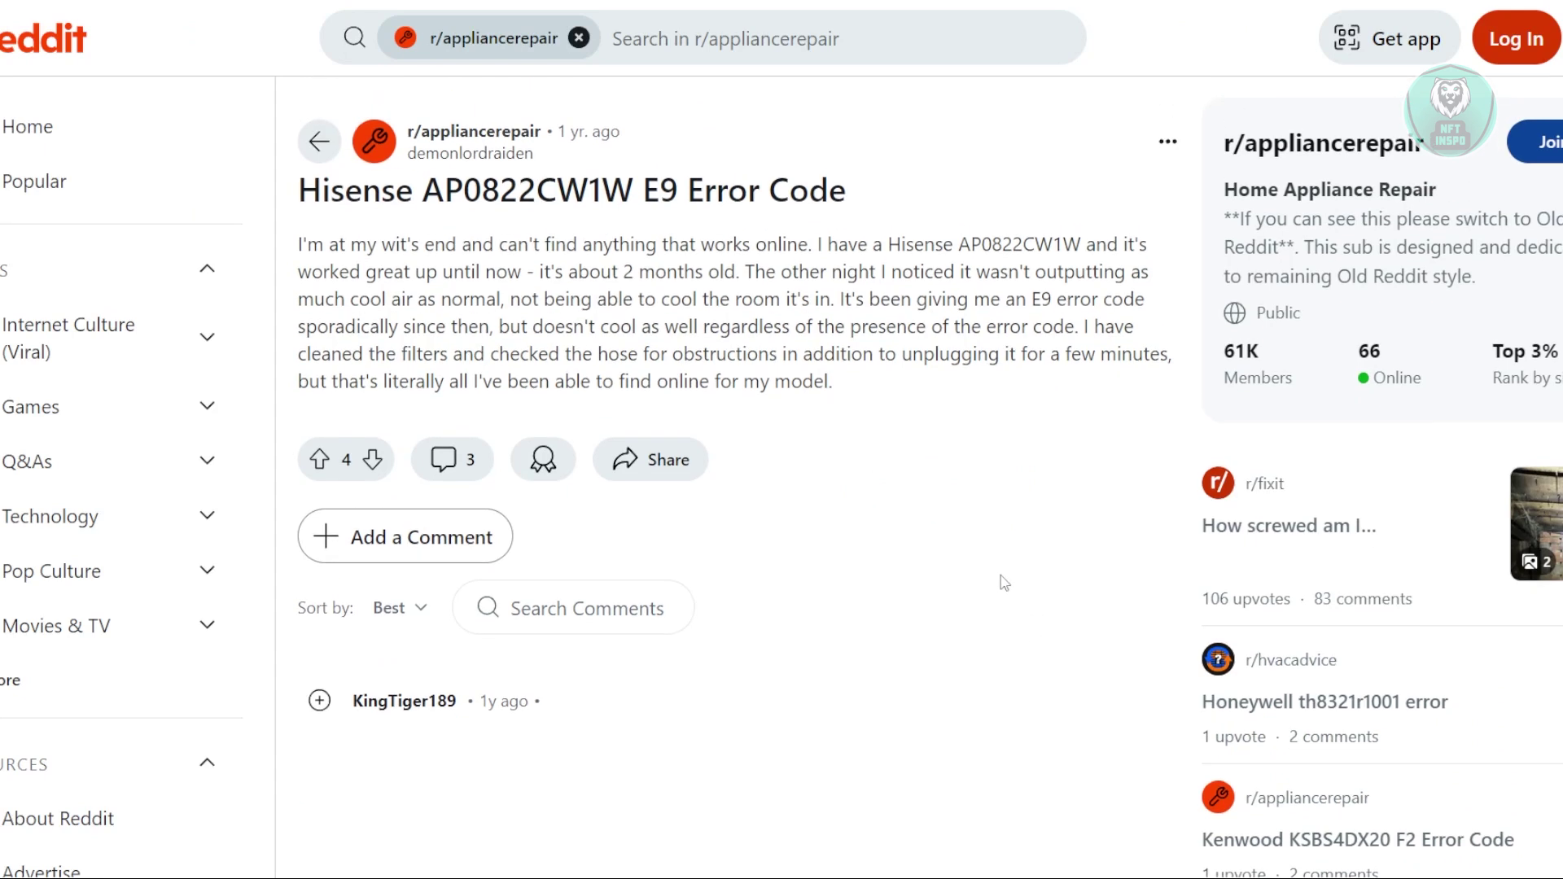
pyautogui.scroll(-1, 684, 658)
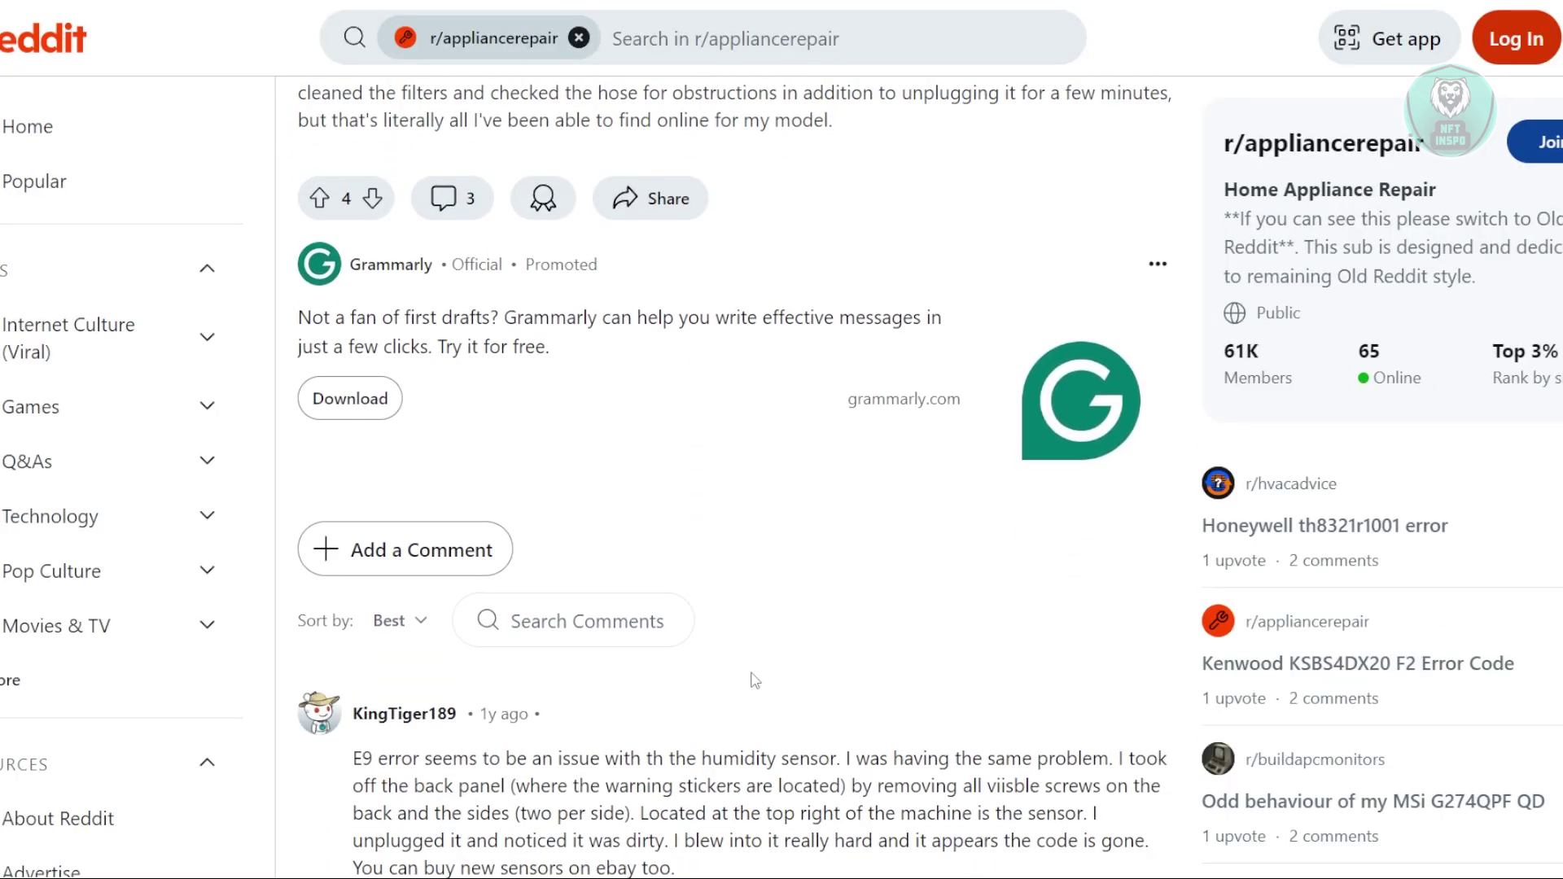
pyautogui.scroll(-3, 750, 666)
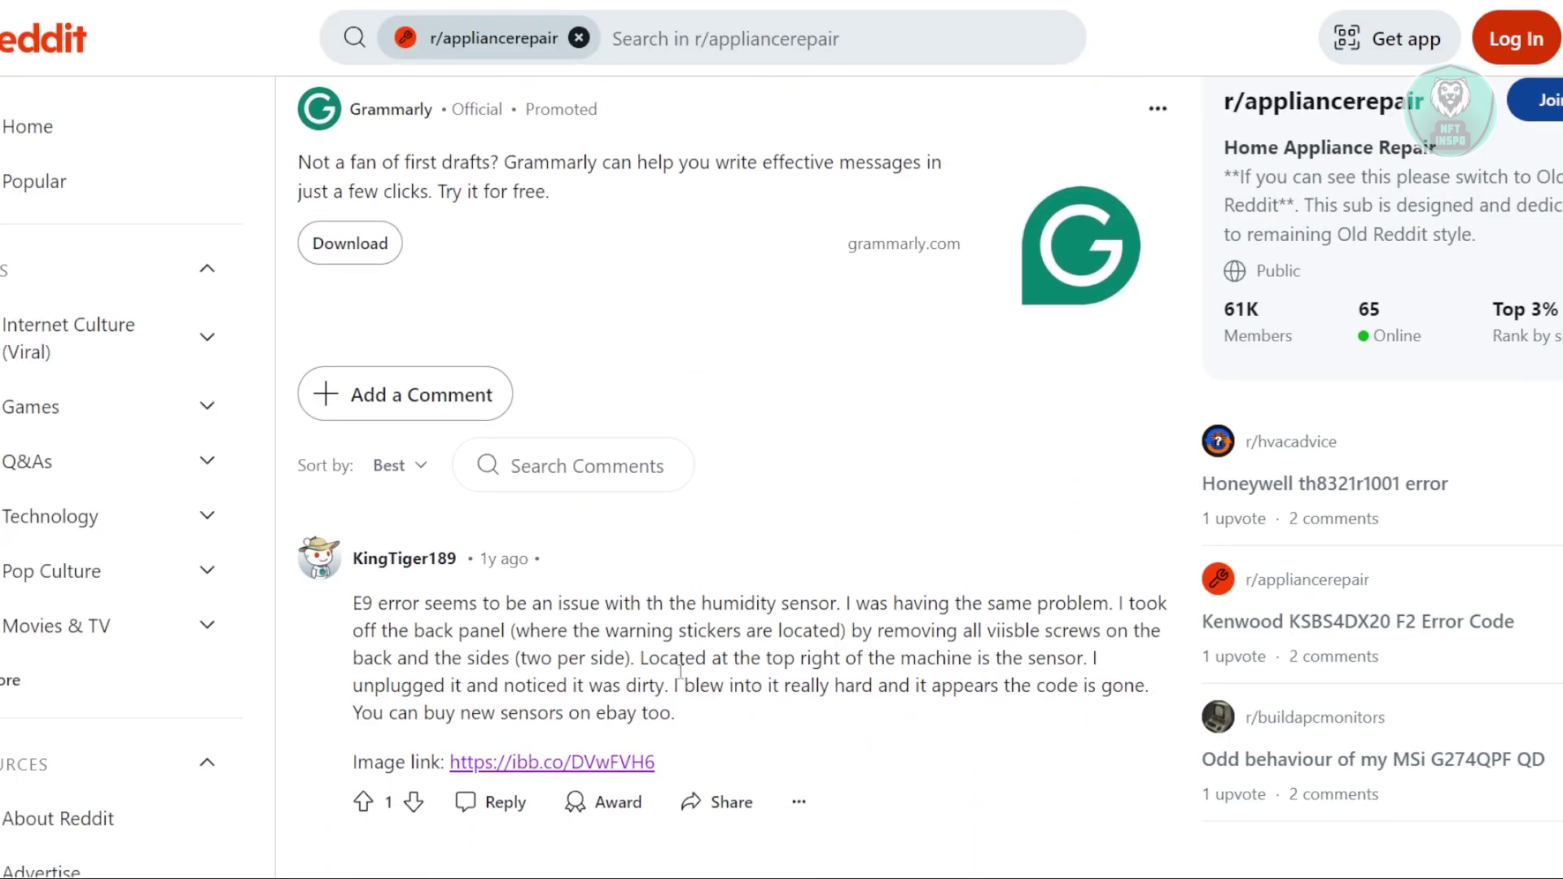